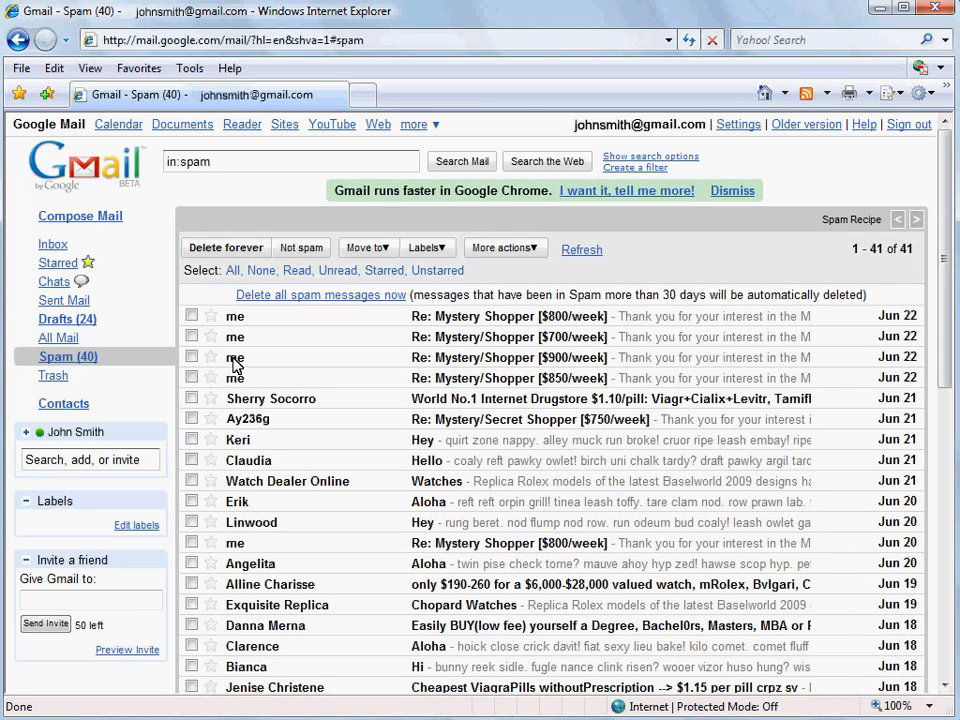
Step: Open the PayPal 'Unusual account activity' message from the Spam list
left_click(238, 439)
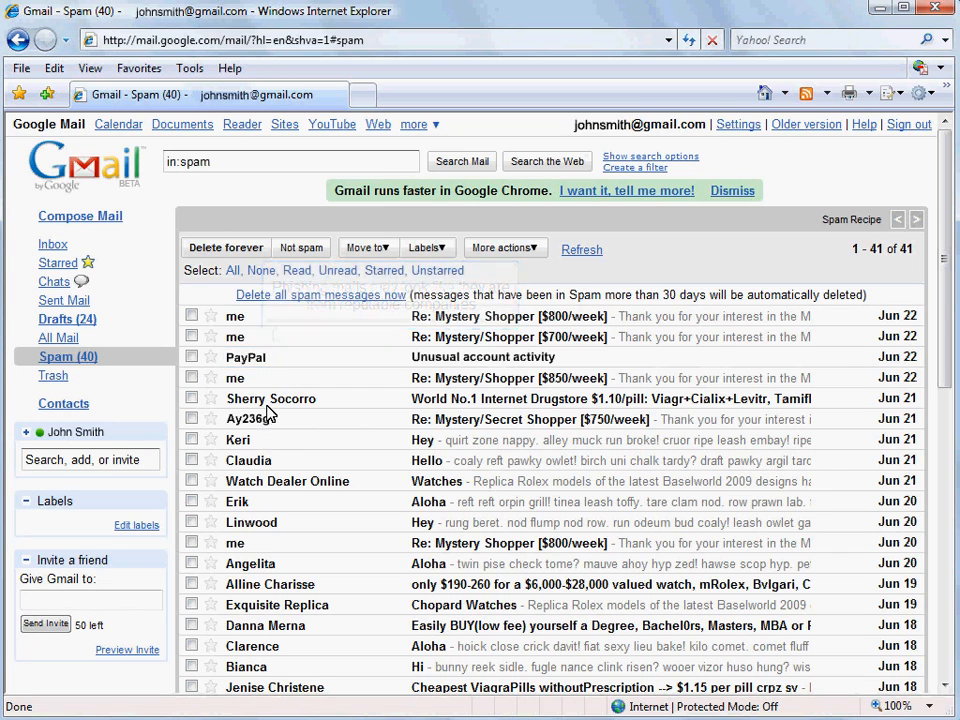
Step: Return from the PayPal phishing message to the Spam folder list
left_click(245, 358)
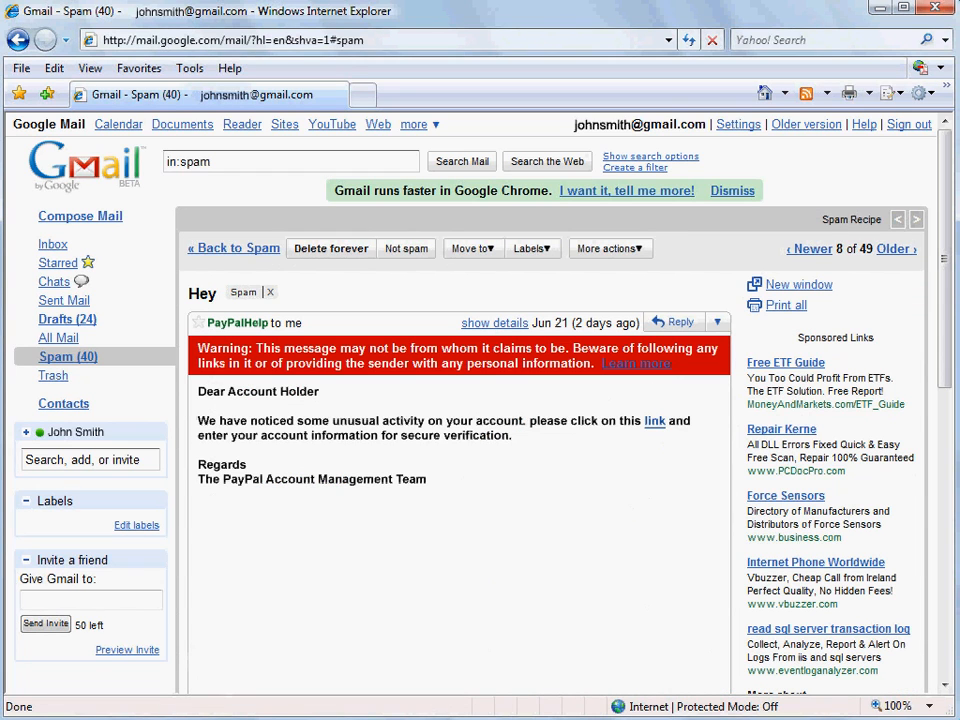